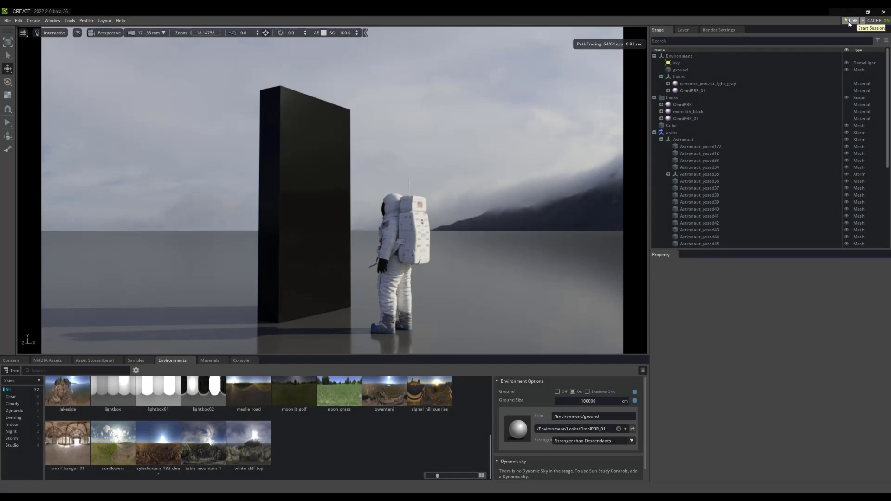
Create a new live session named pk-sess for the open scene.
click(852, 20)
click(446, 212)
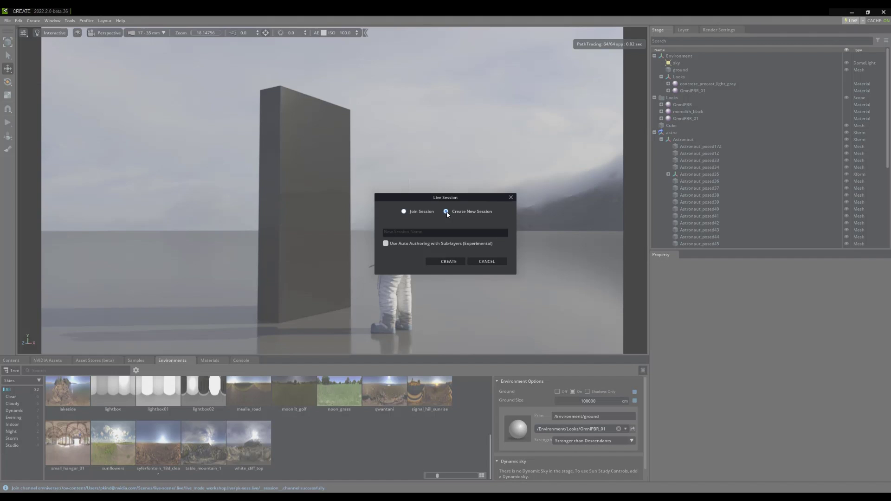
click(395, 234)
text(pj)
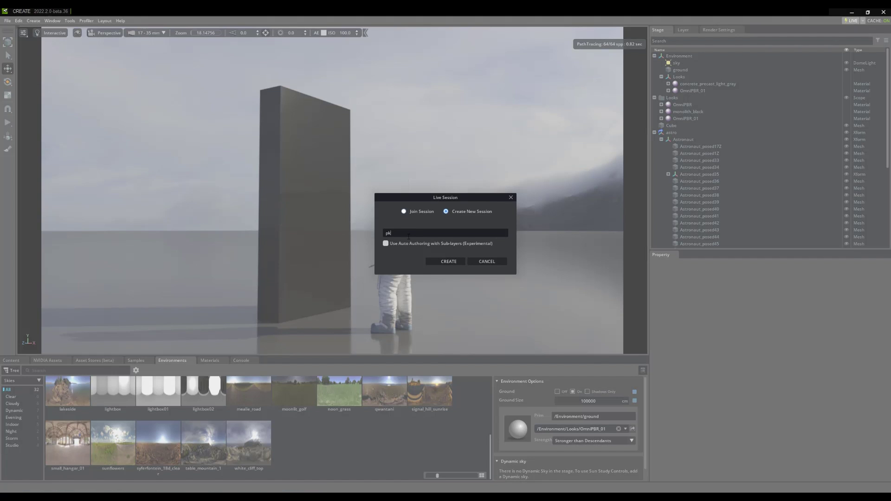
text(-session)
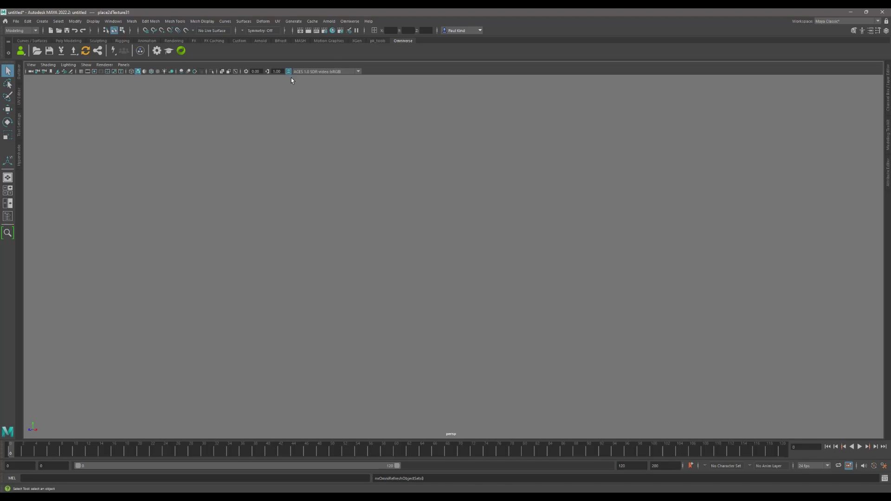
Switch to Maya, join the existing pk-sess live session, and turn on hardware texturing in the viewport.
click(350, 21)
mouse_move(366, 67)
click(604, 73)
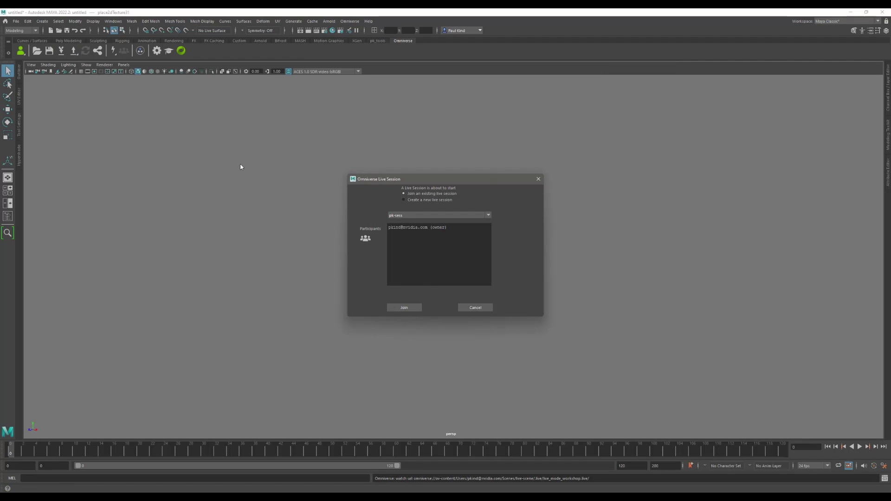
click(404, 307)
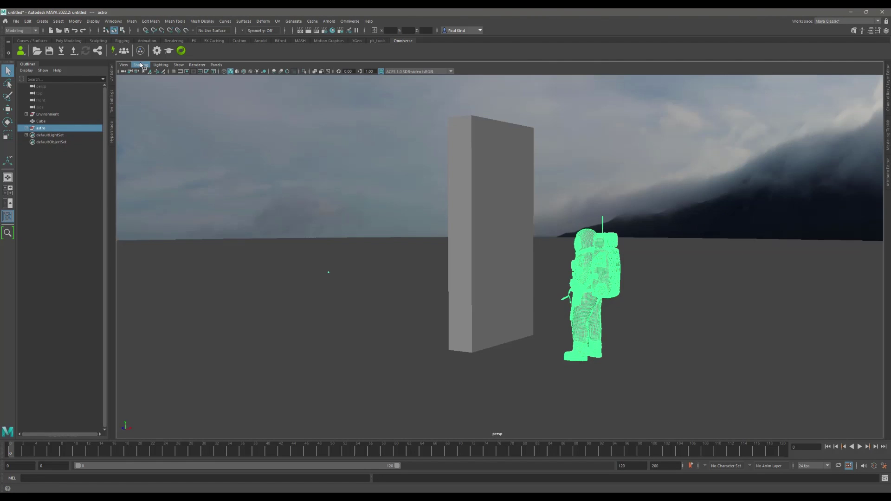
click(141, 65)
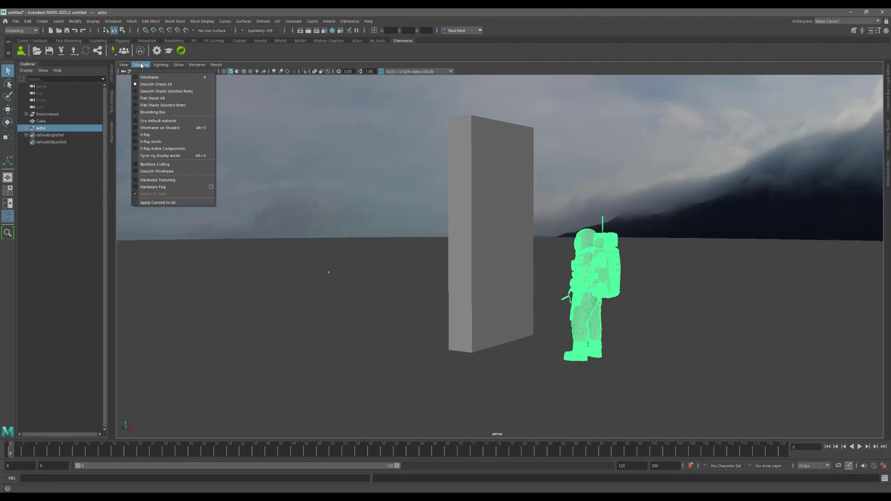
click(158, 179)
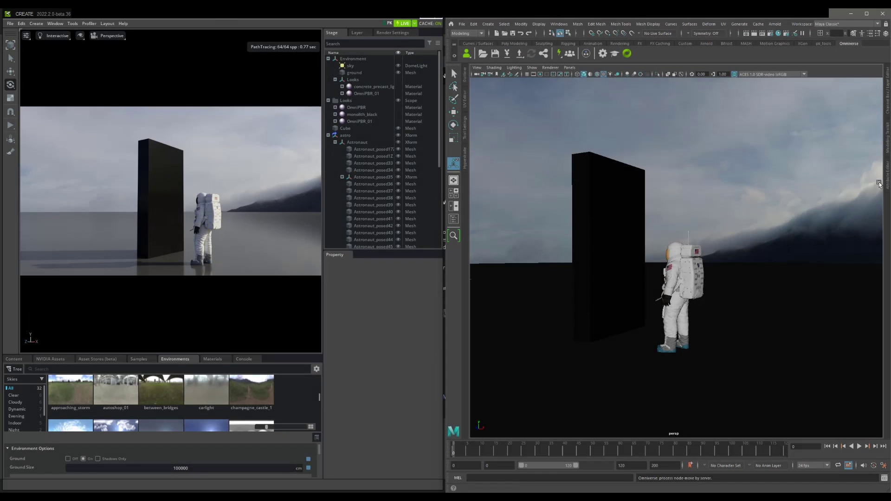
Move the black monolith back behind the astronaut along Z, and pull the backpack away from the astronaut along X.
click(600, 202)
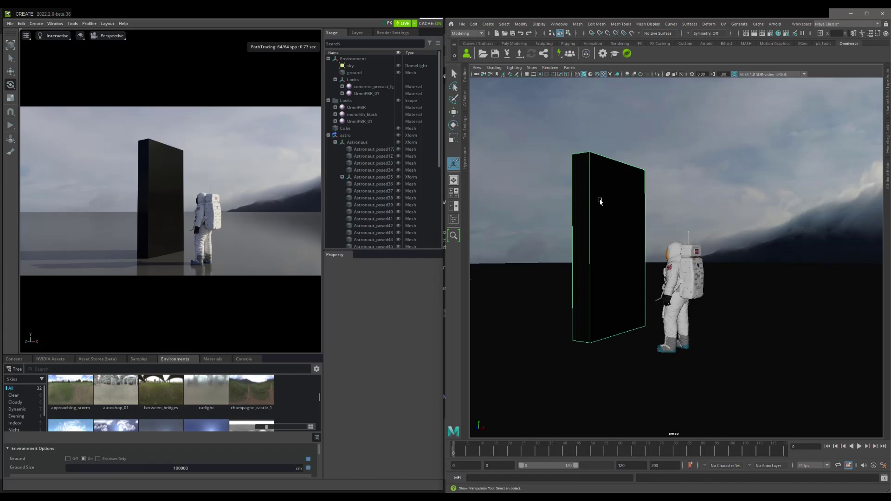
key(w)
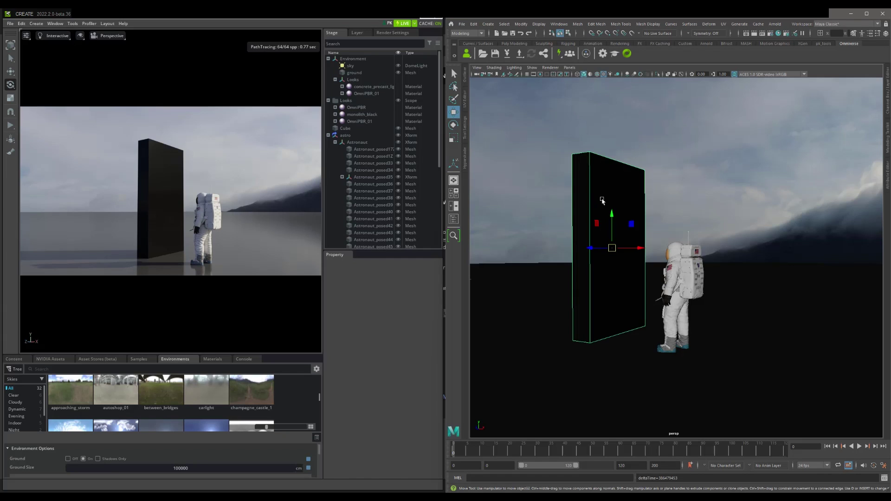
drag(590, 249, 656, 244)
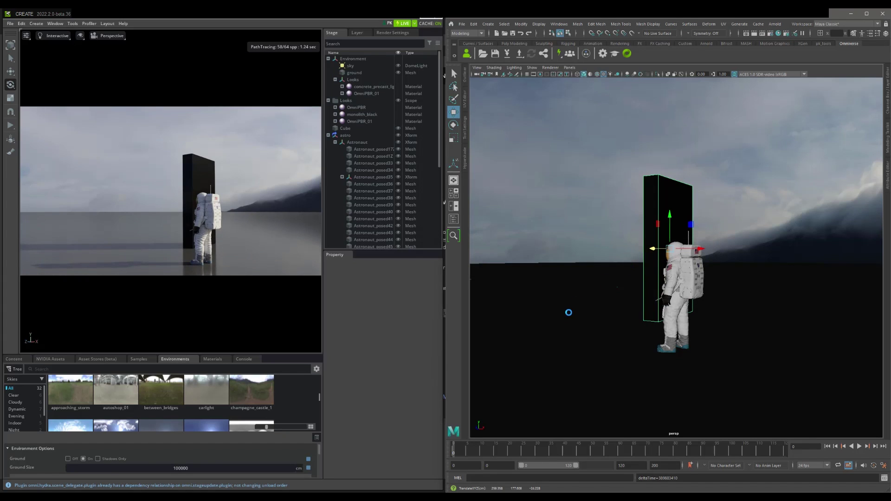
click(687, 282)
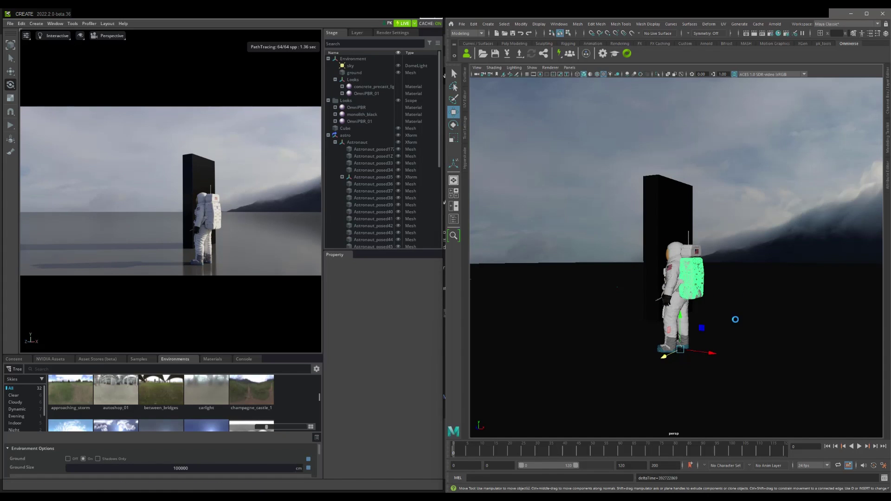
drag(710, 353, 775, 372)
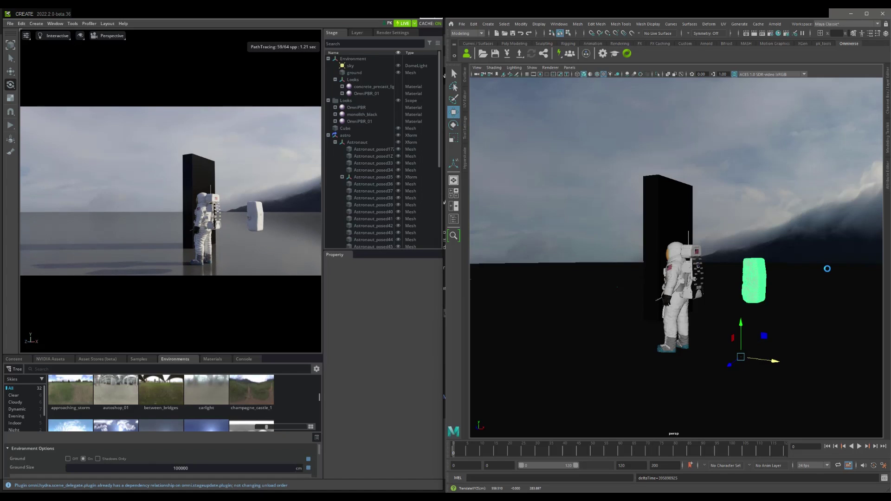
Undo the moves of the astronaut's backpack and the monolith.
key(ctrl+z)
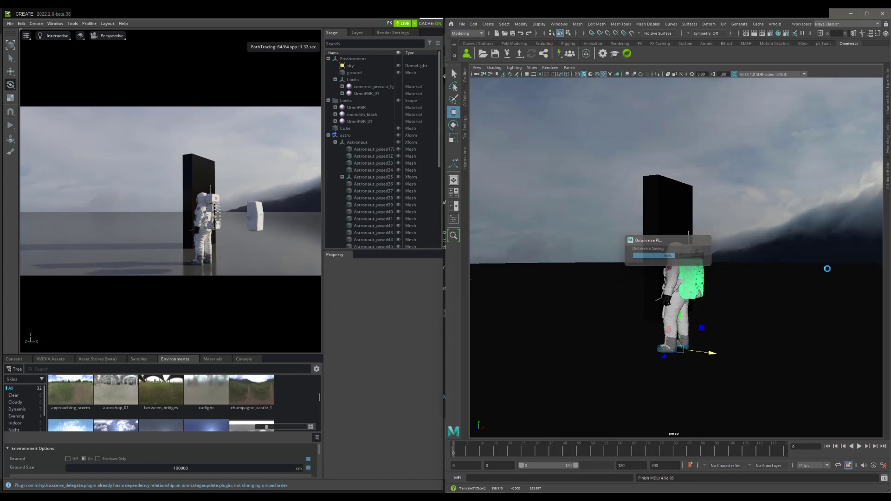
key(ctrl+z)
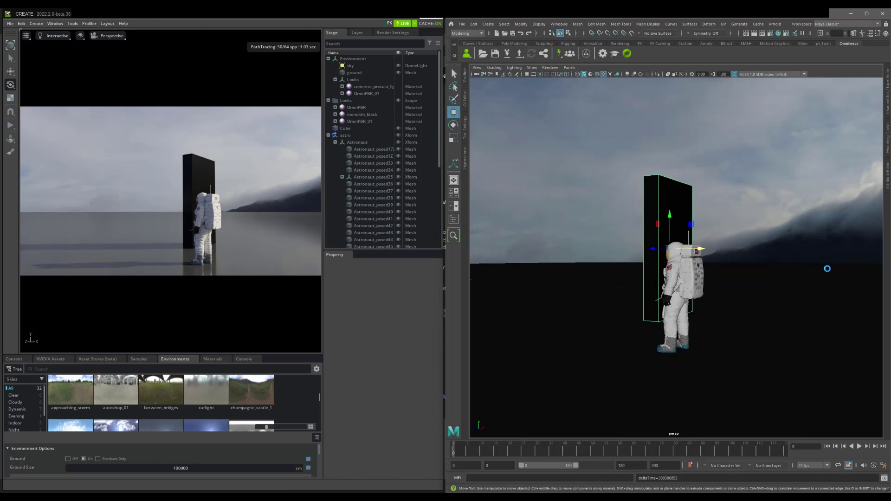
key(ctrl+z)
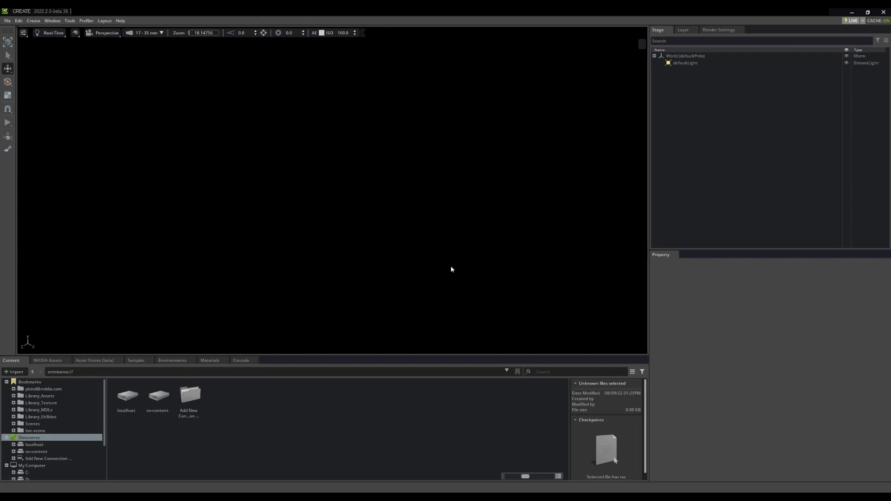
Switch to Omniverse Create and open live_mode_workshop.usd from the live-scene folder without saving the current stage.
click(51, 451)
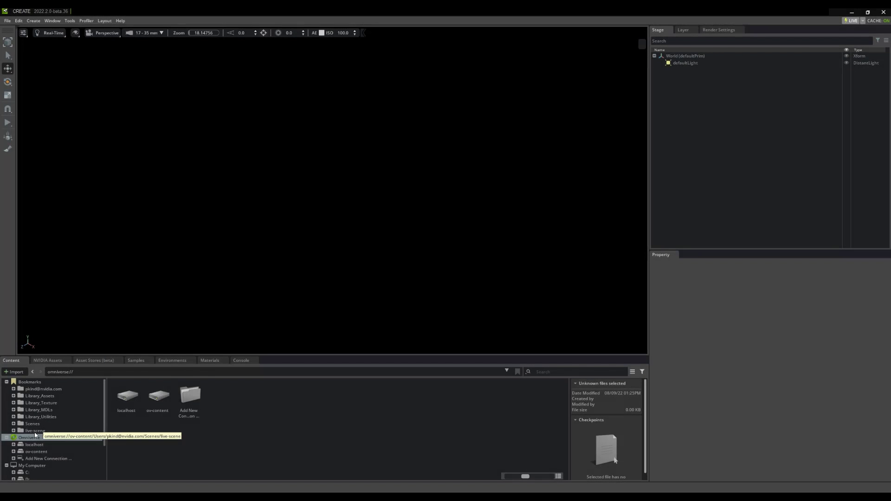
click(35, 431)
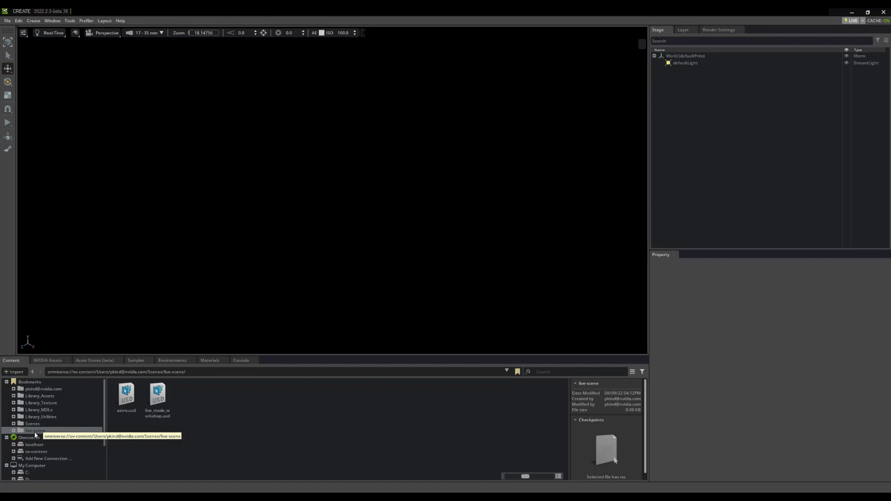
click(157, 395)
double_click(157, 395)
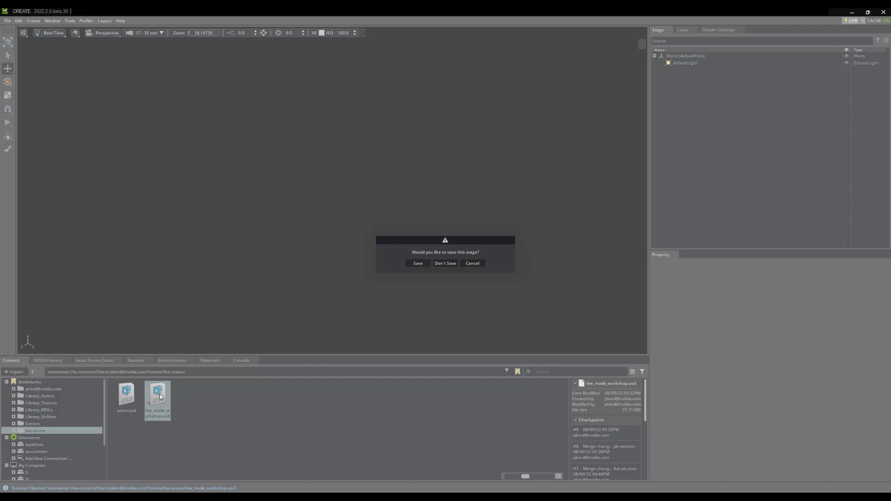
click(445, 264)
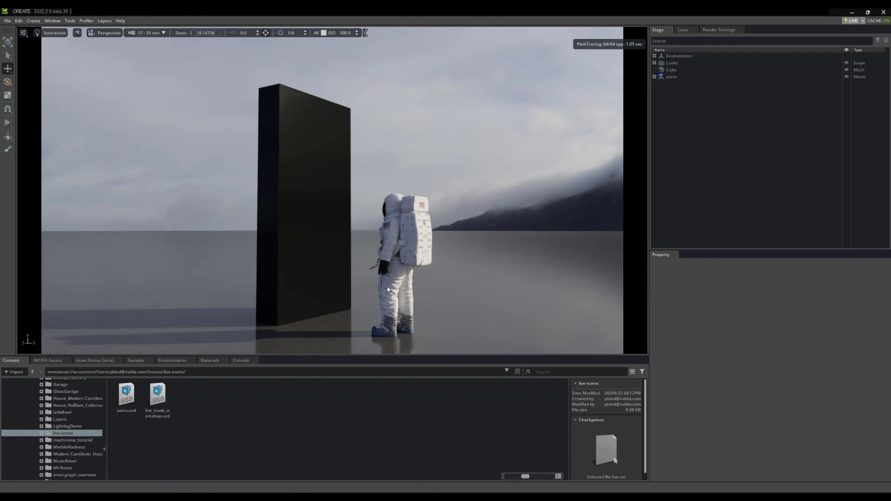
Create a new live session named pk_sew for the workshop scene.
click(852, 21)
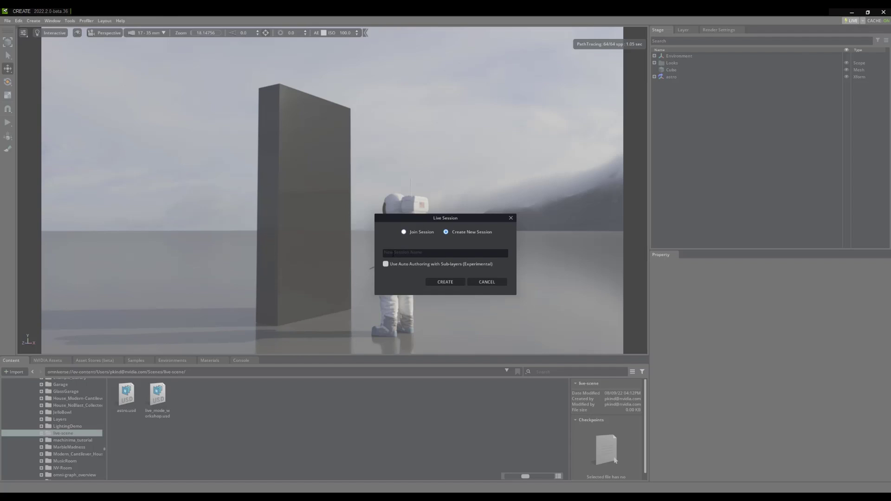
click(395, 253)
text(pk_sew)
click(453, 286)
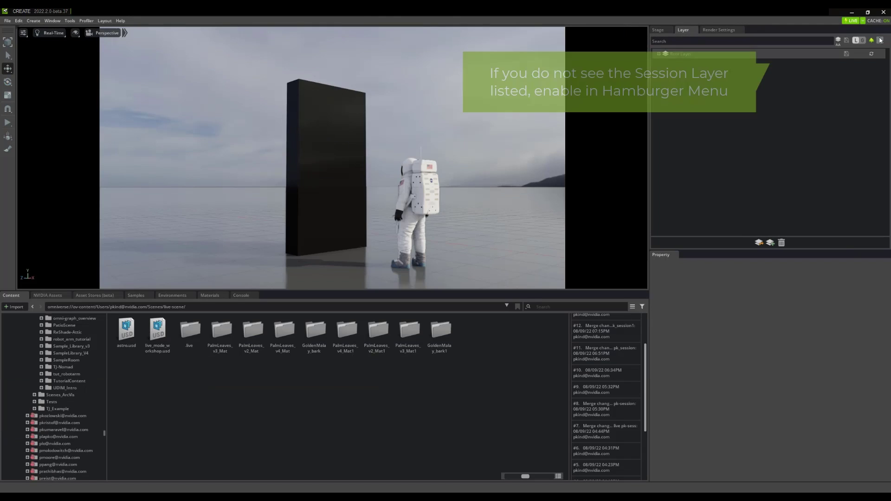
Enable display of the Session Layer in the layer list and expand its contents.
click(880, 40)
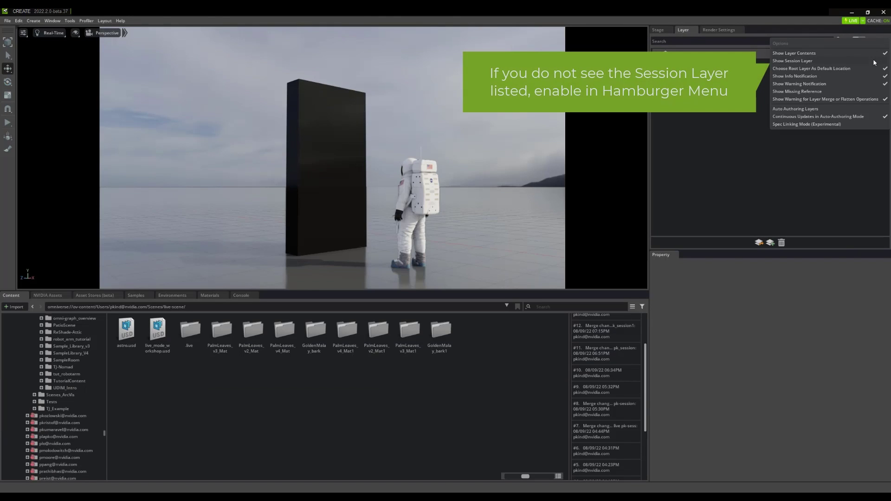
click(873, 59)
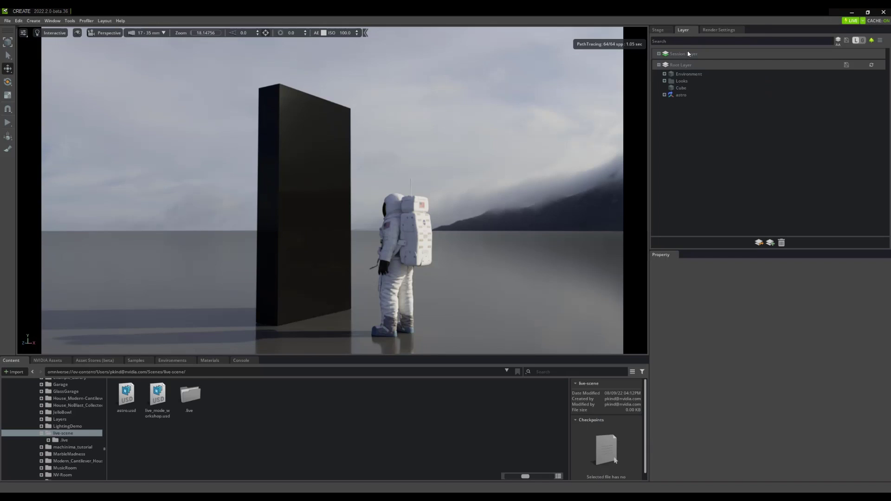
click(659, 54)
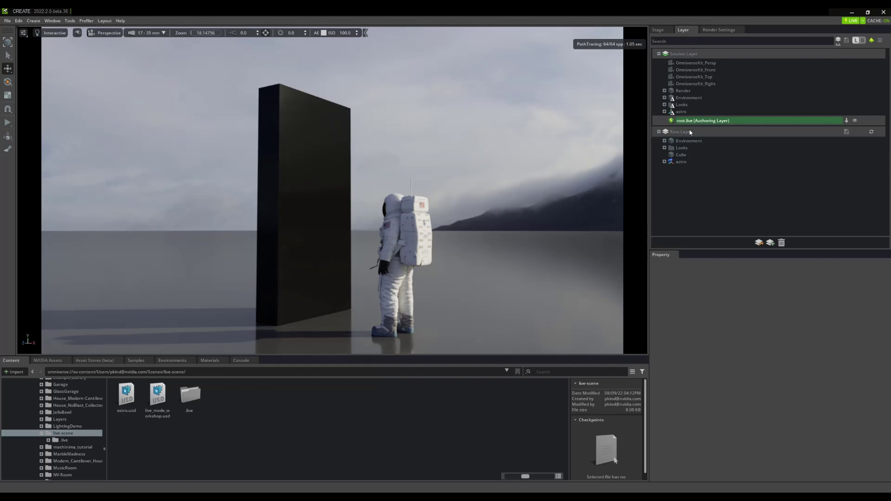
Collapse the Root Layer and the Session Layer, and return to the stage's object list.
click(659, 131)
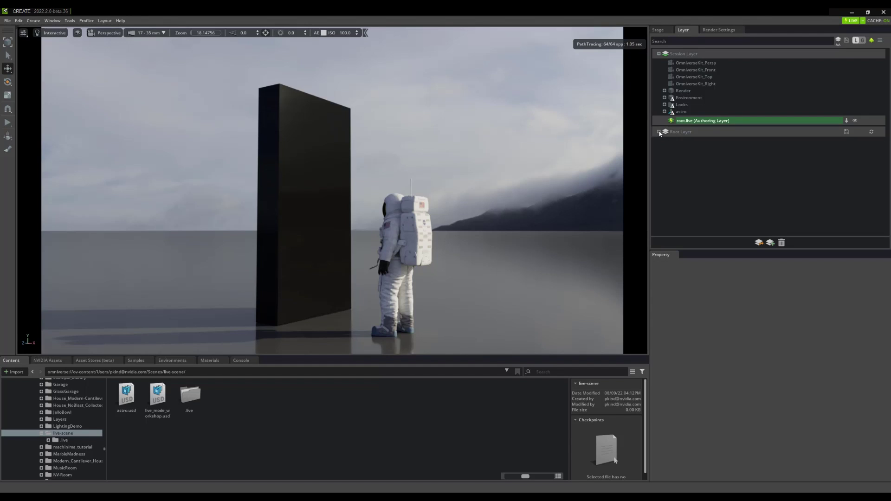
click(659, 54)
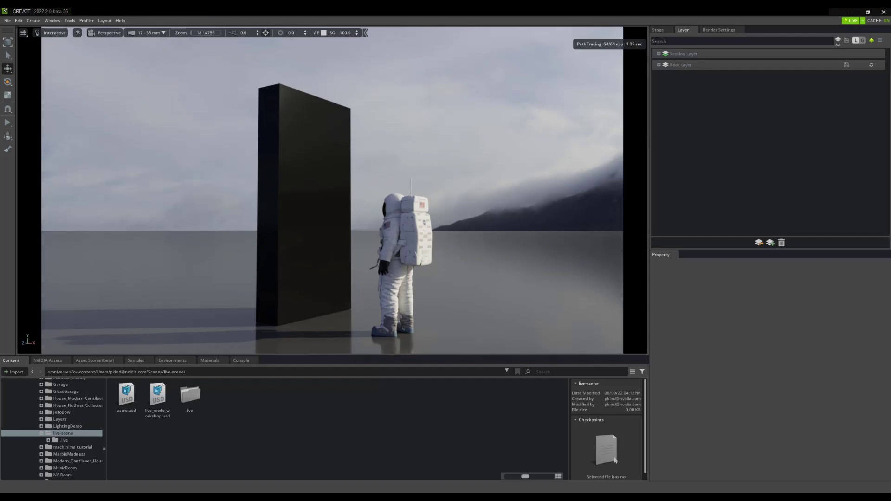
click(658, 29)
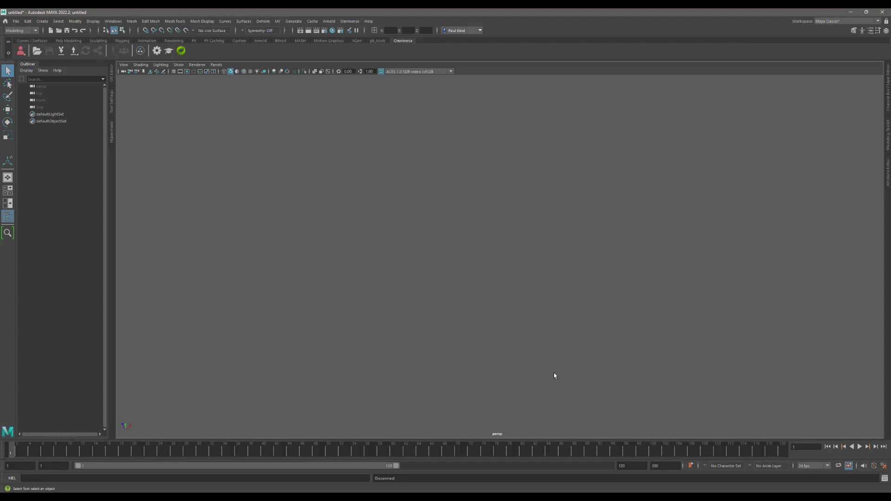
Switch to Maya and connect to Omniverse by signing in to the ov-content server.
click(350, 22)
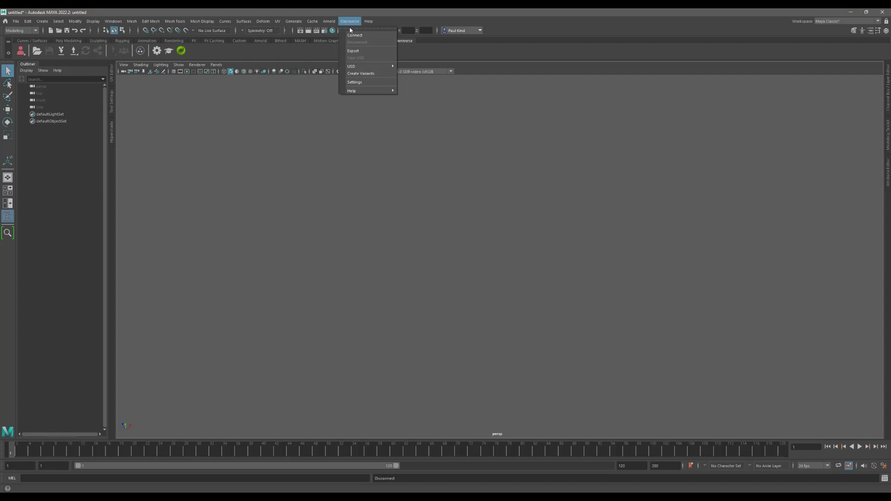
click(354, 37)
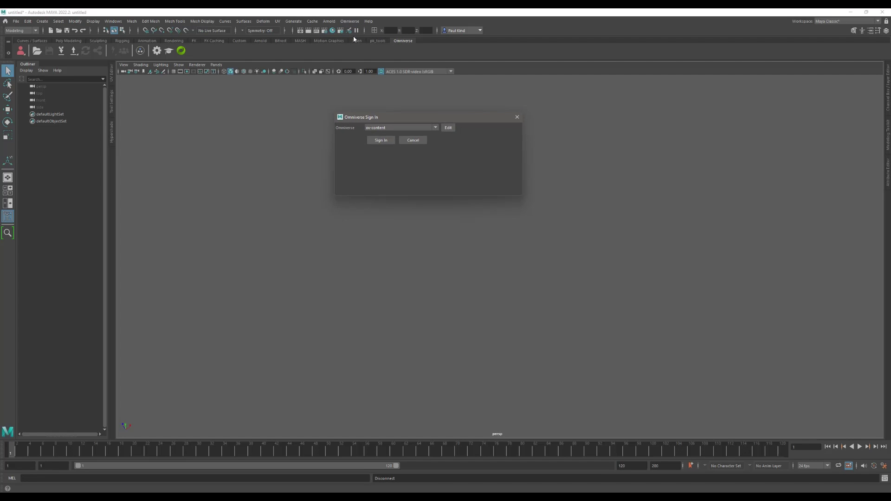
click(380, 127)
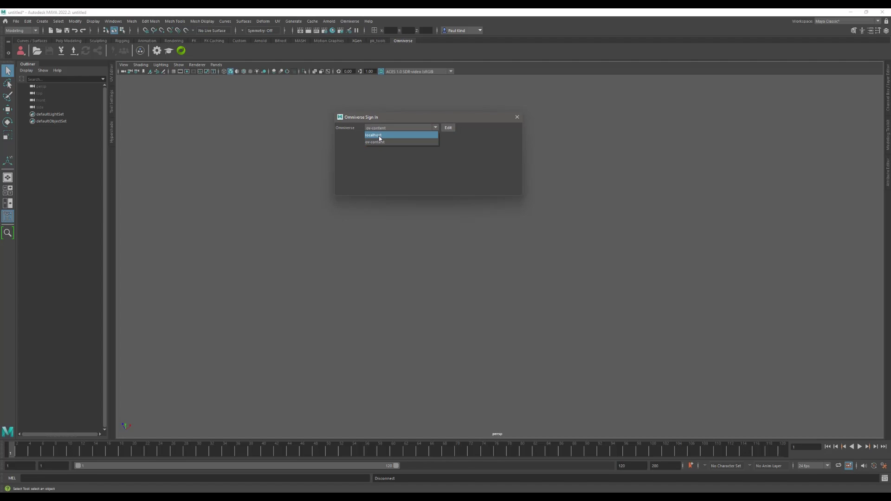
click(380, 142)
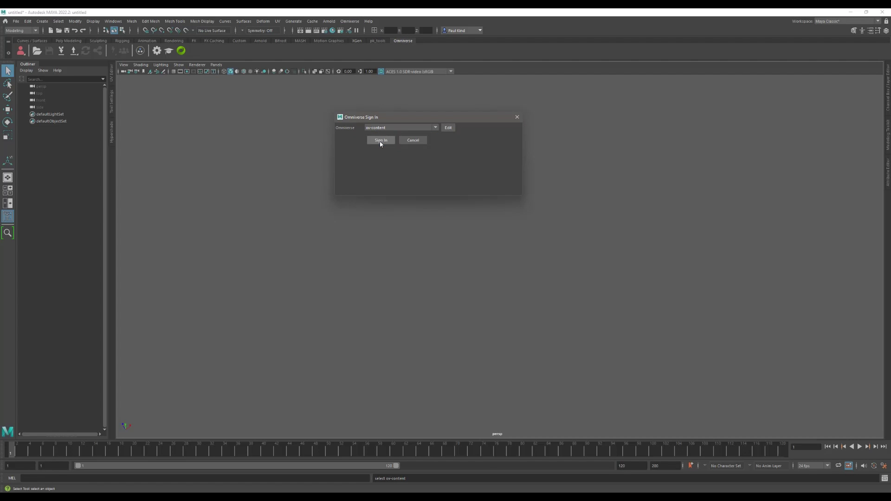
click(380, 140)
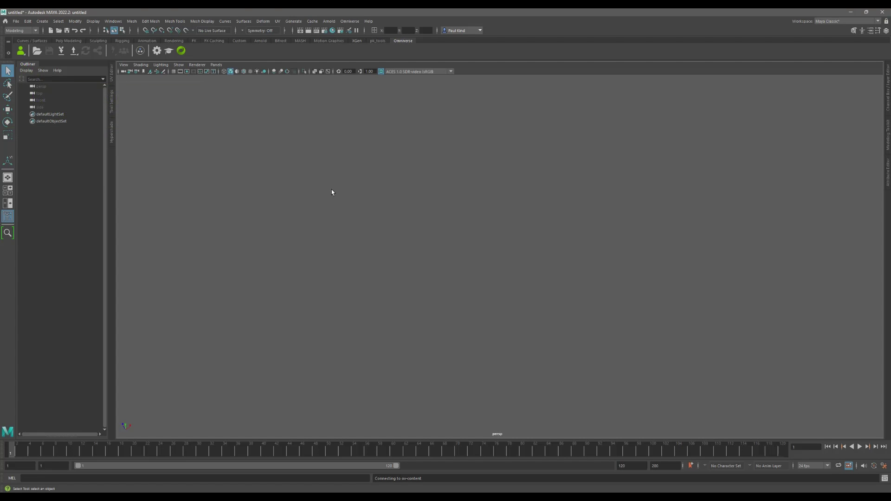
Open live_mode_workshop.usd from the live-scene folder on the Omniverse server.
click(37, 51)
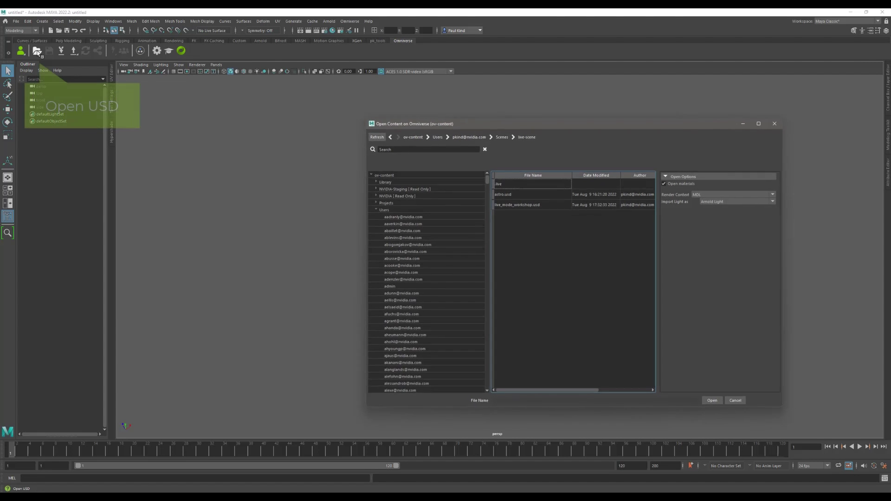
click(505, 206)
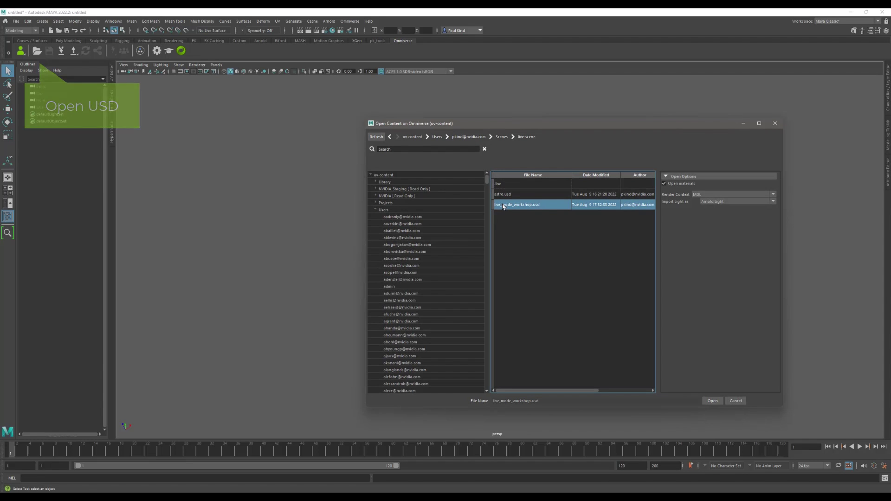
click(712, 401)
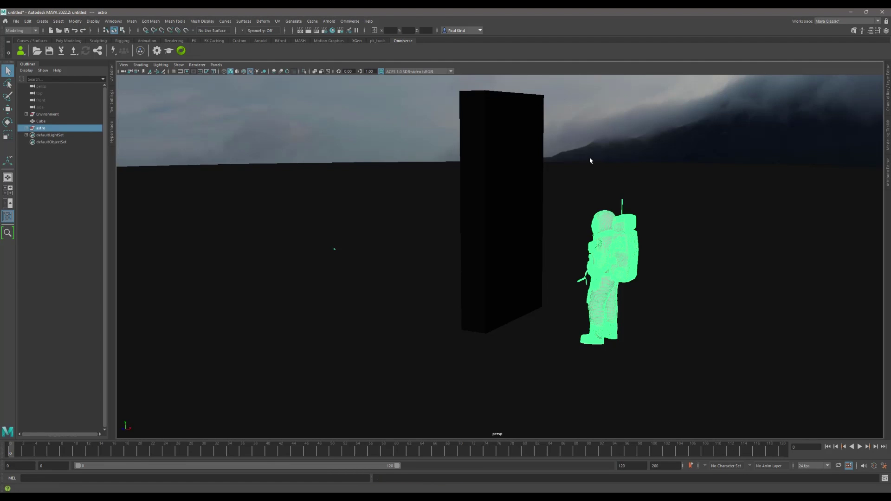
Start live mode in Maya by joining the existing pk_session live session.
click(73, 168)
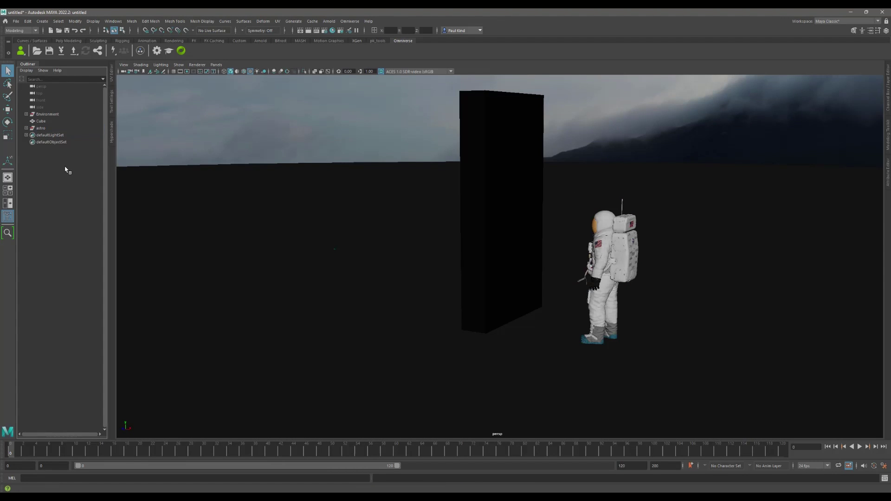
click(113, 50)
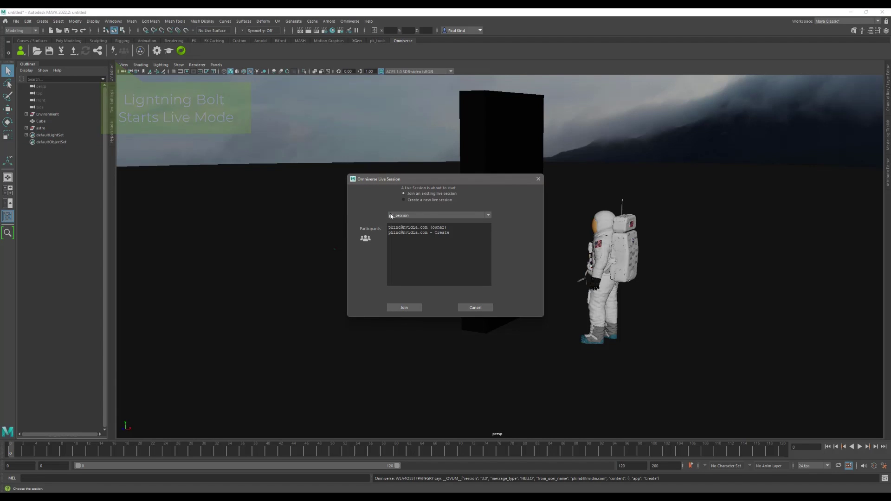
click(418, 215)
click(417, 216)
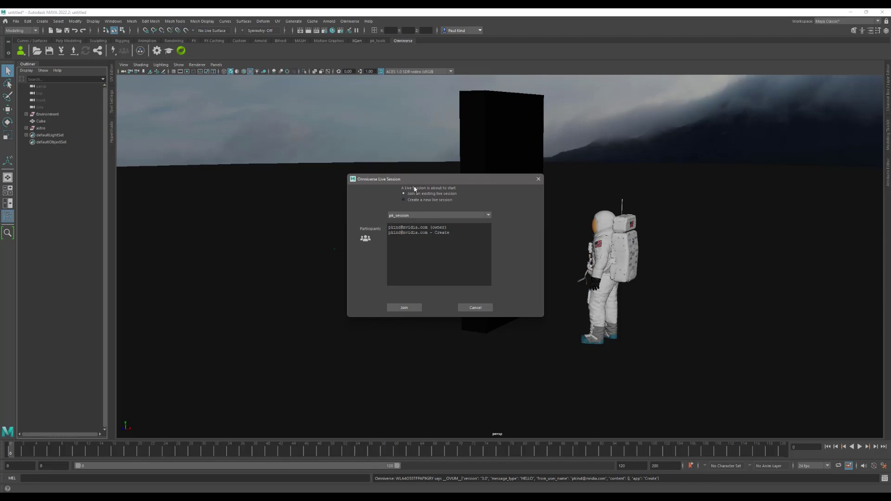
click(399, 216)
click(401, 223)
click(402, 307)
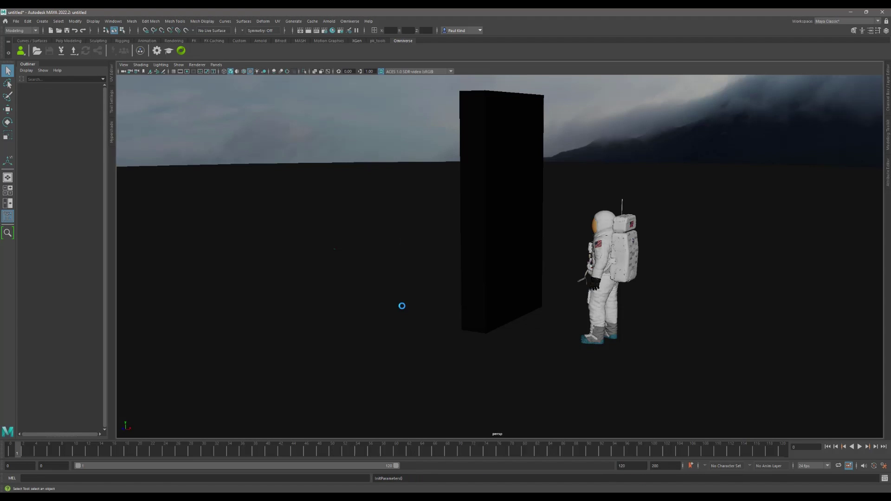
alt+drag(402, 306, 446, 336)
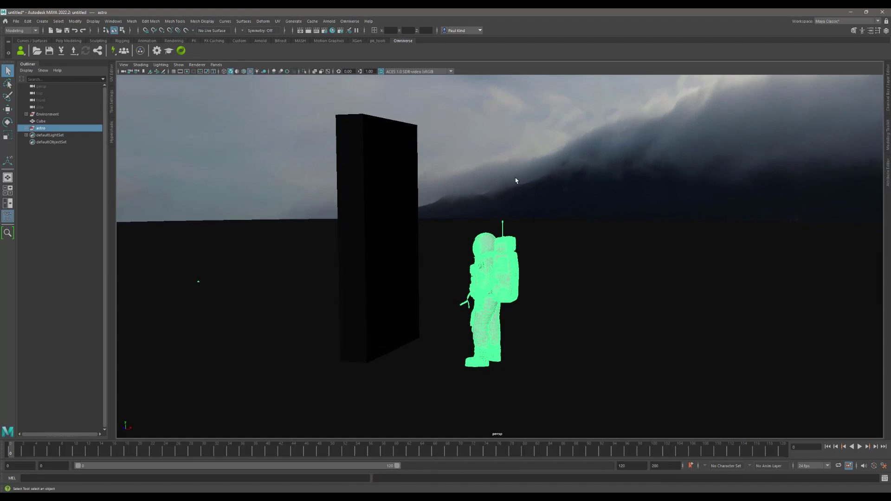
click(494, 162)
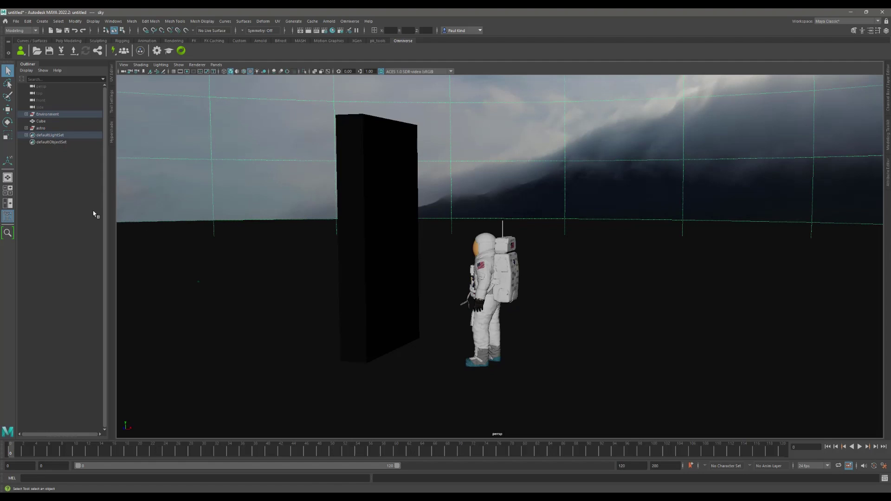
click(51, 141)
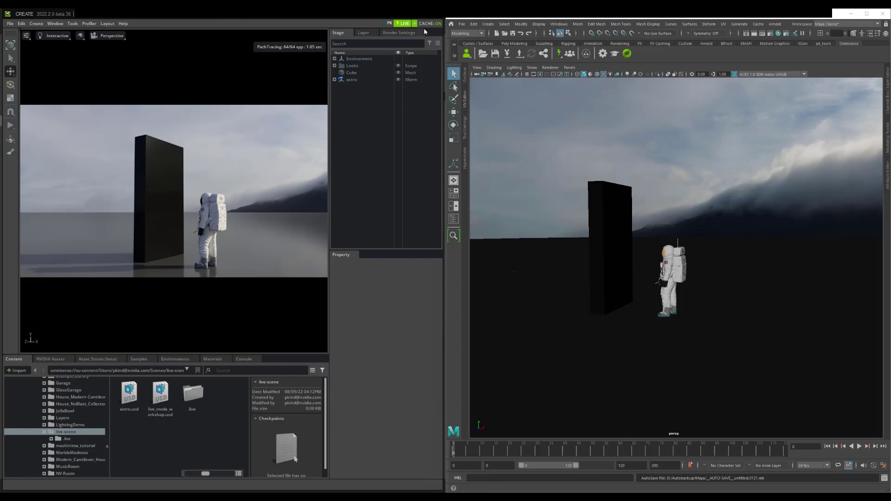
In Maya, move the black monolith slightly backward along its Z axis.
click(613, 225)
key(w)
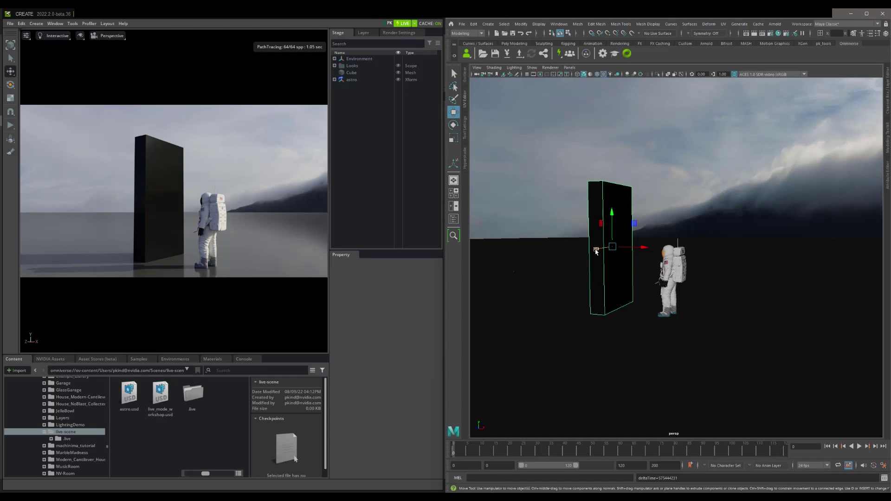
mouse_move(597, 253)
mouse_down()
mouse_move(544, 255)
mouse_move(603, 251)
mouse_up()
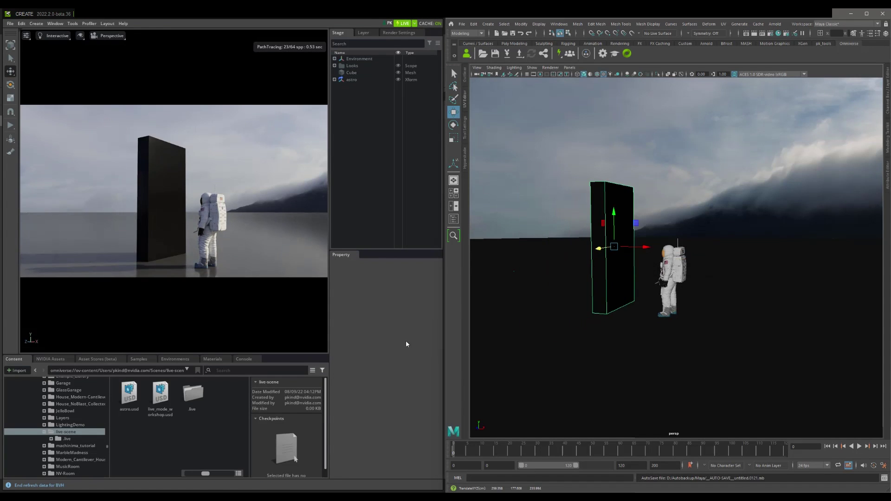
Switch to Create and move the monolith along the X axis, far away from the astronaut and back toward him.
click(157, 193)
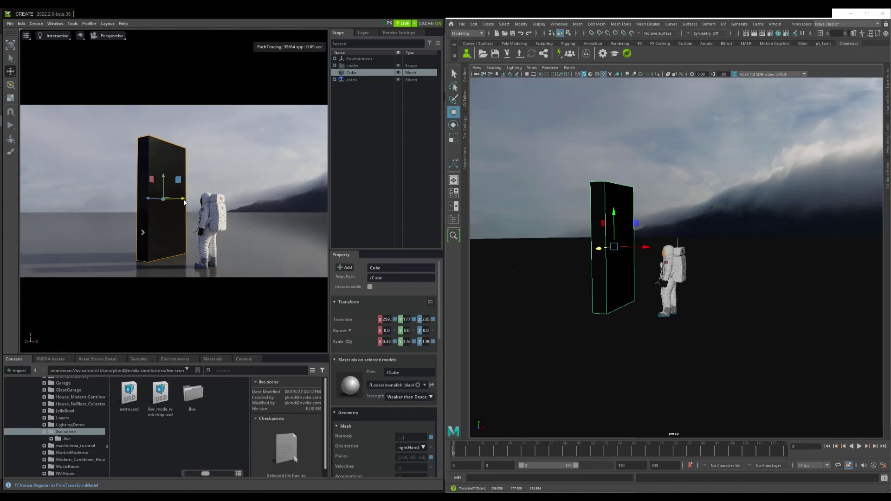
drag(166, 205, 104, 210)
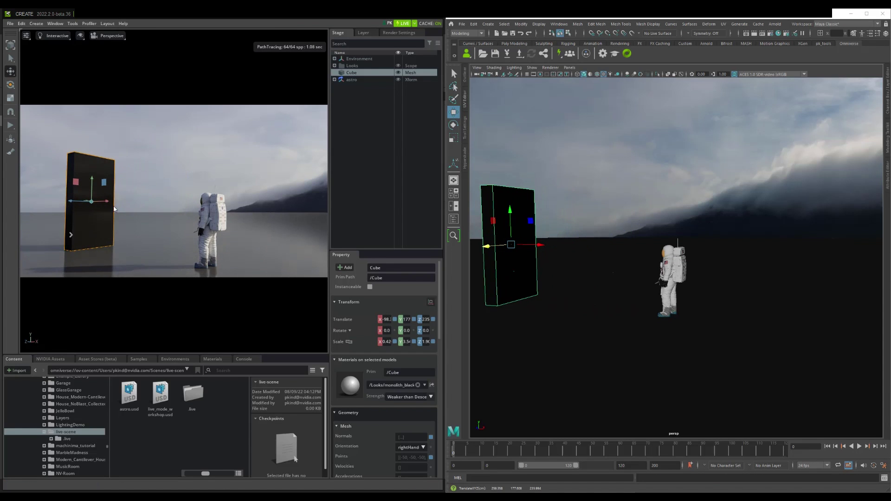
drag(109, 202, 186, 213)
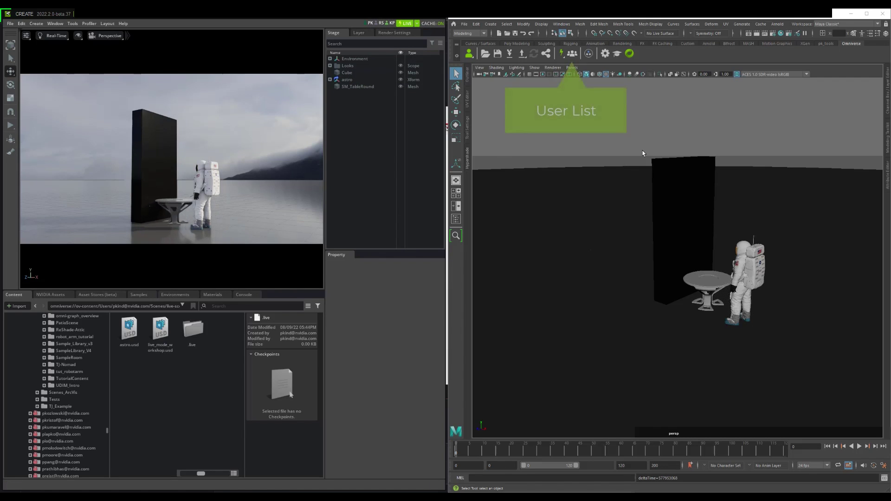
In Maya, view the list of participants in the current live session, moving it clear of the scene, and close it.
click(573, 54)
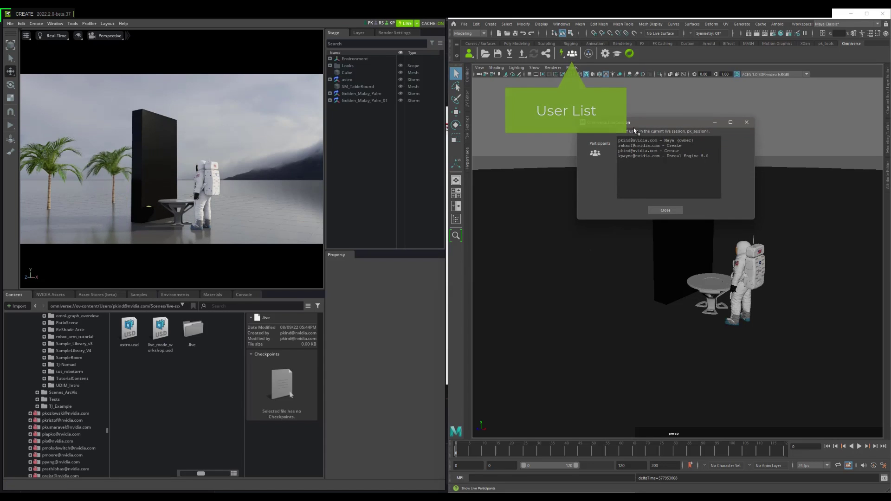
drag(643, 120, 502, 288)
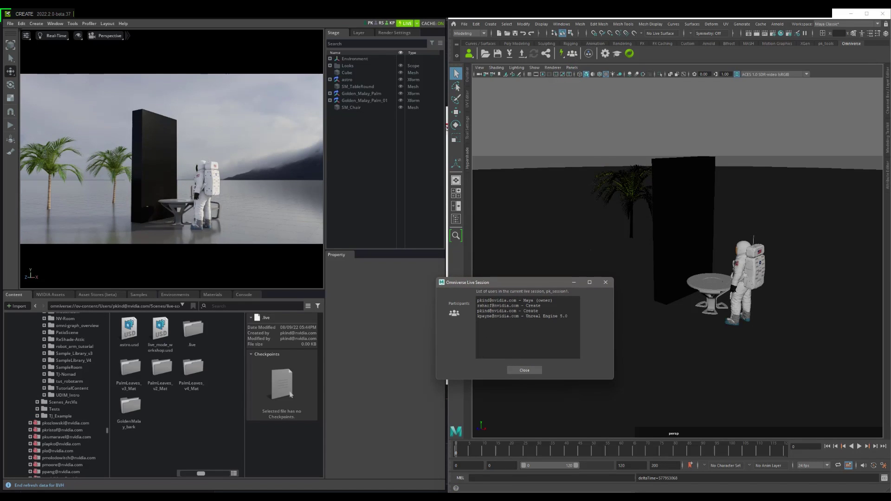
click(525, 370)
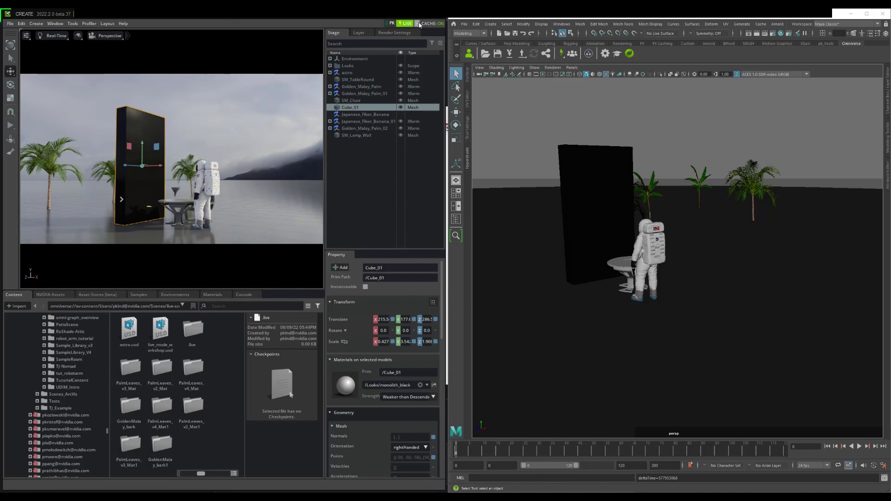
In Create, end the live session and merge its changes to the corresponding layers, leaving the checkpoint description empty.
click(417, 24)
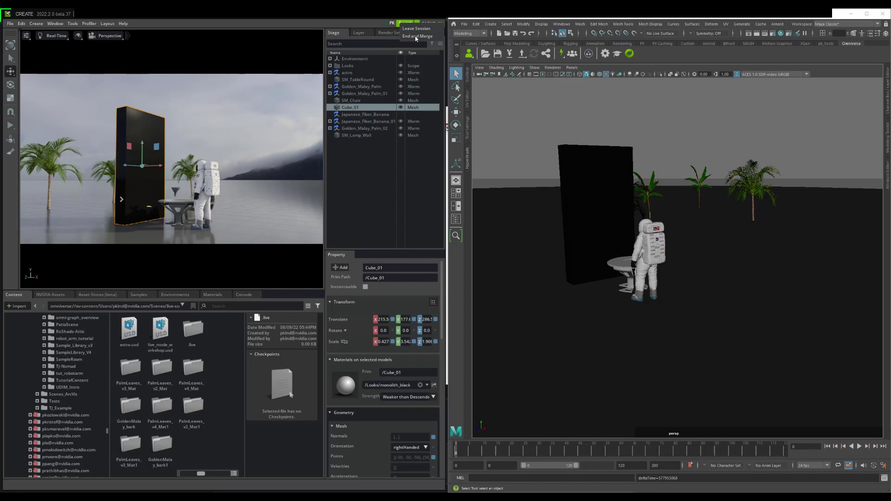
click(416, 37)
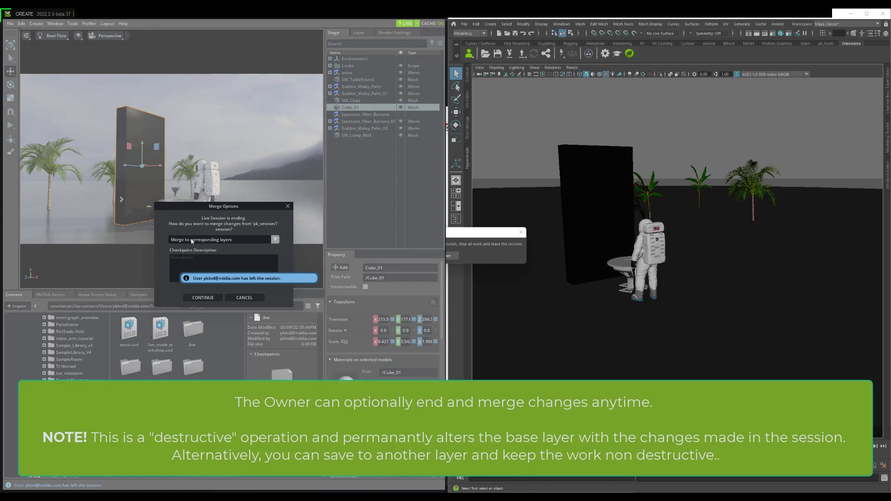
click(192, 240)
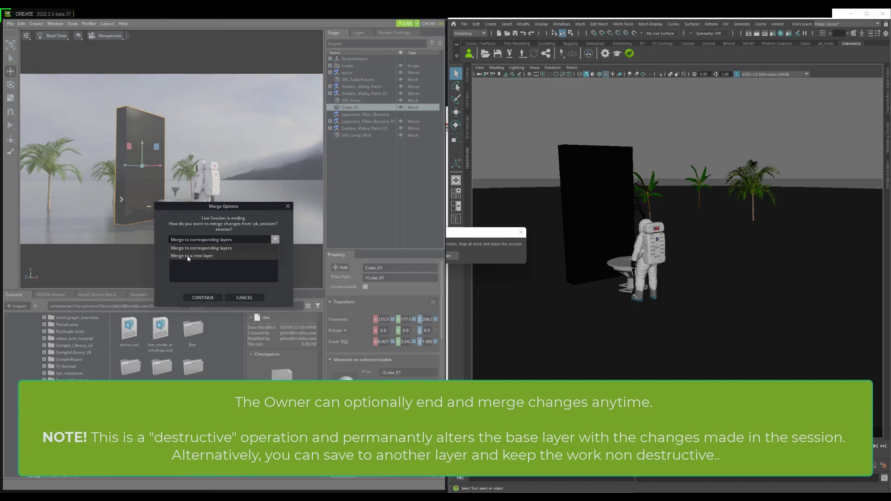
click(188, 270)
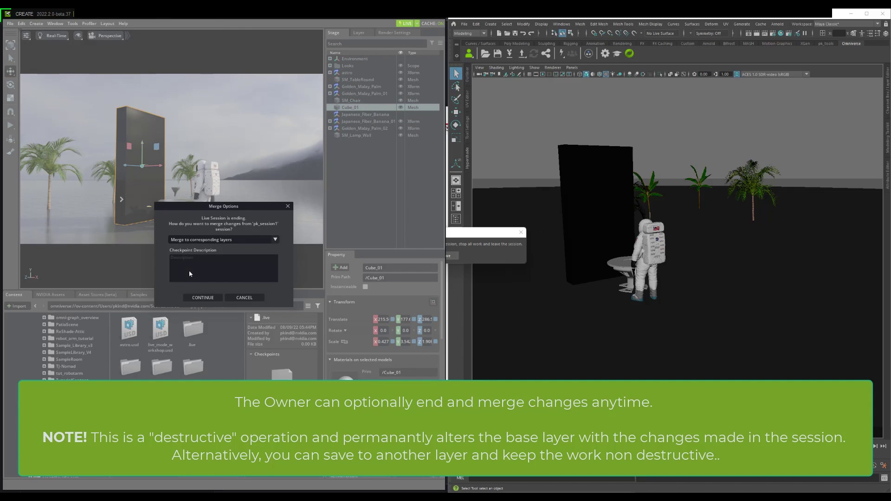
click(196, 298)
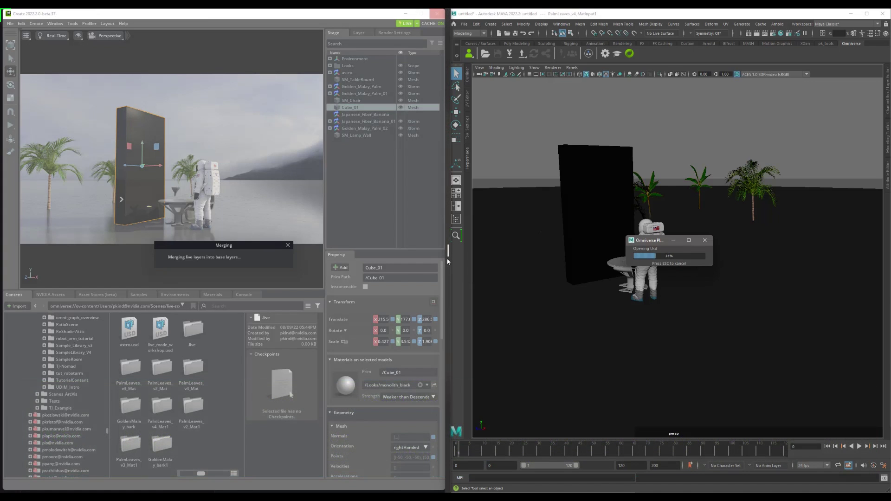